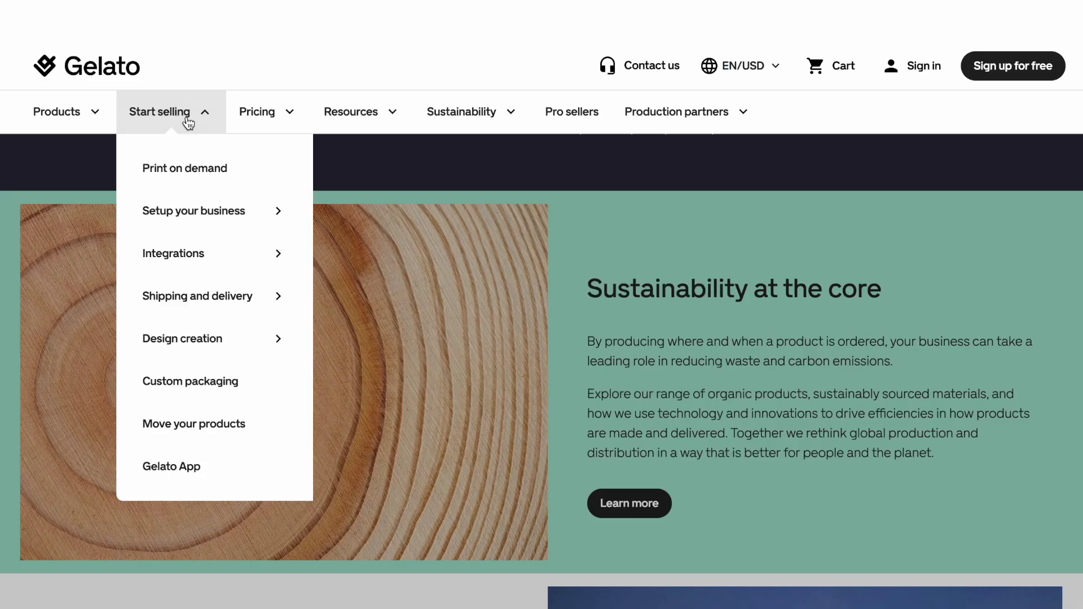
- Switch from the camera view to the browser showing Gelato's dashboard Home page
mouse_move(192, 265)
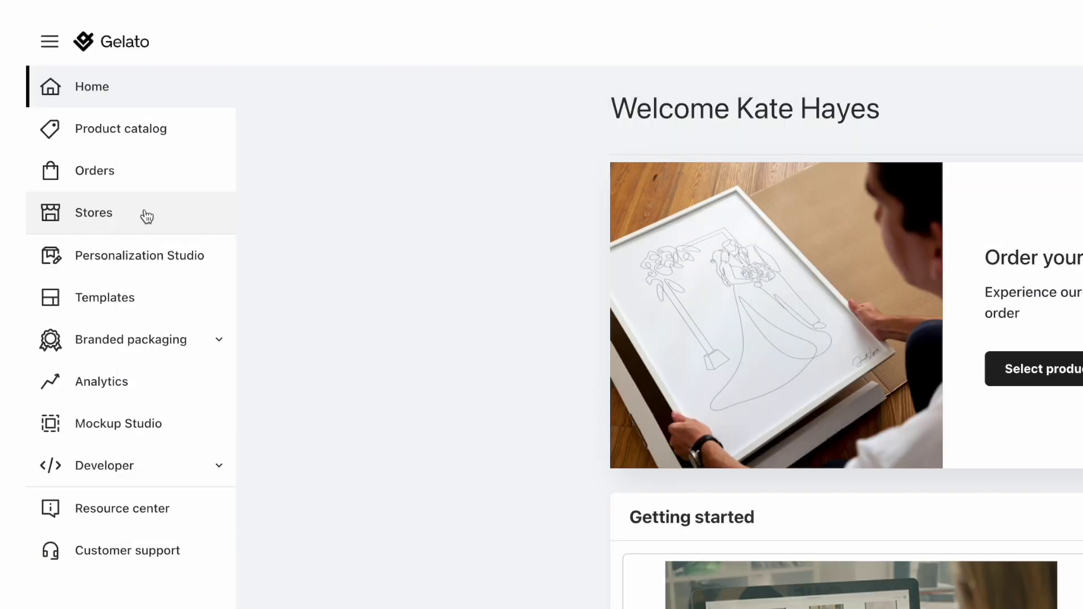
- Open Gelato's Product catalog and scroll through its product categories
left_click(68, 130)
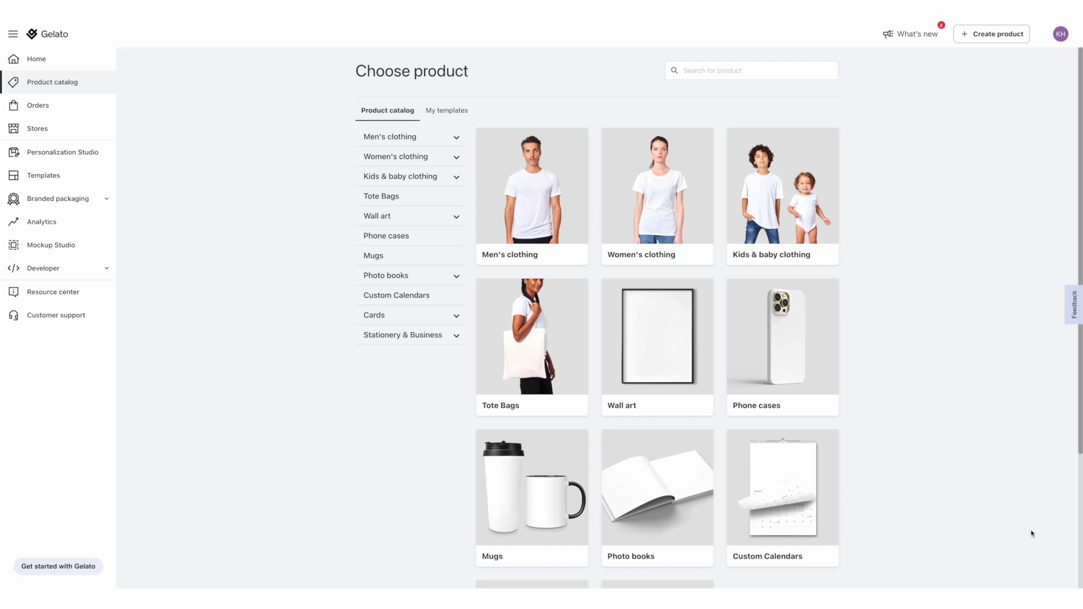
scroll(1032, 534, "down", 1)
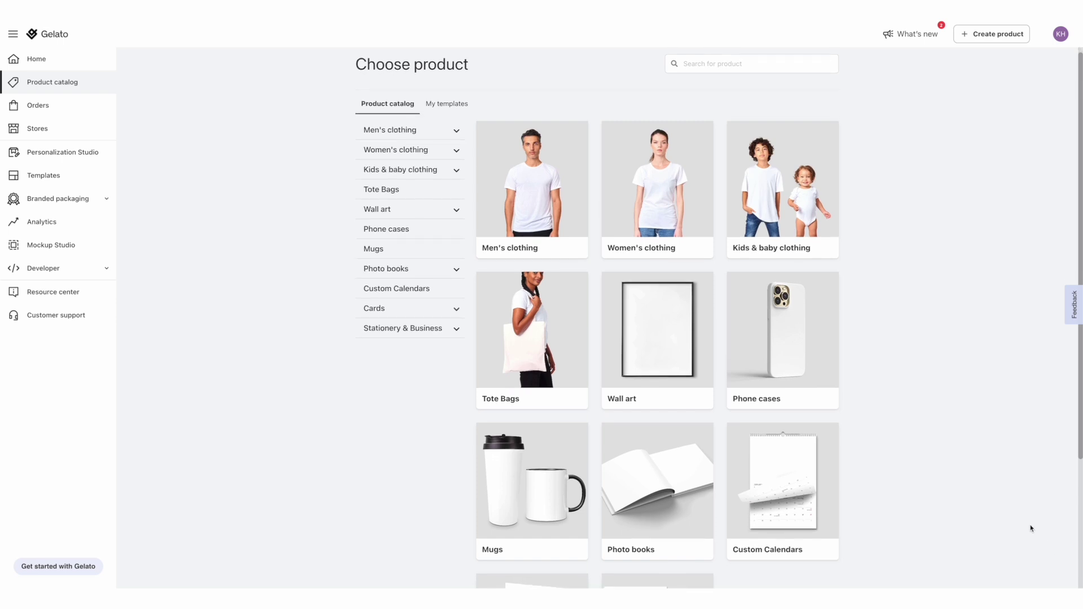
scroll(1032, 529, "down", 3)
scroll(1032, 528, "up", 3)
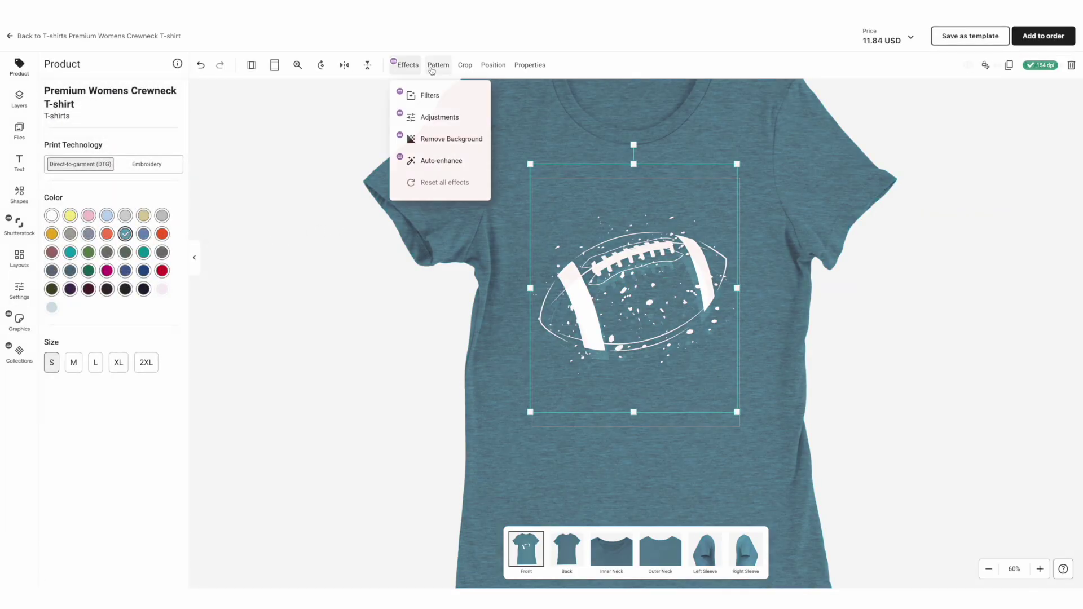
- Add white two-line 'FOOTBALL MOM' text and nudge the left-sleeve football into place
left_click(432, 66)
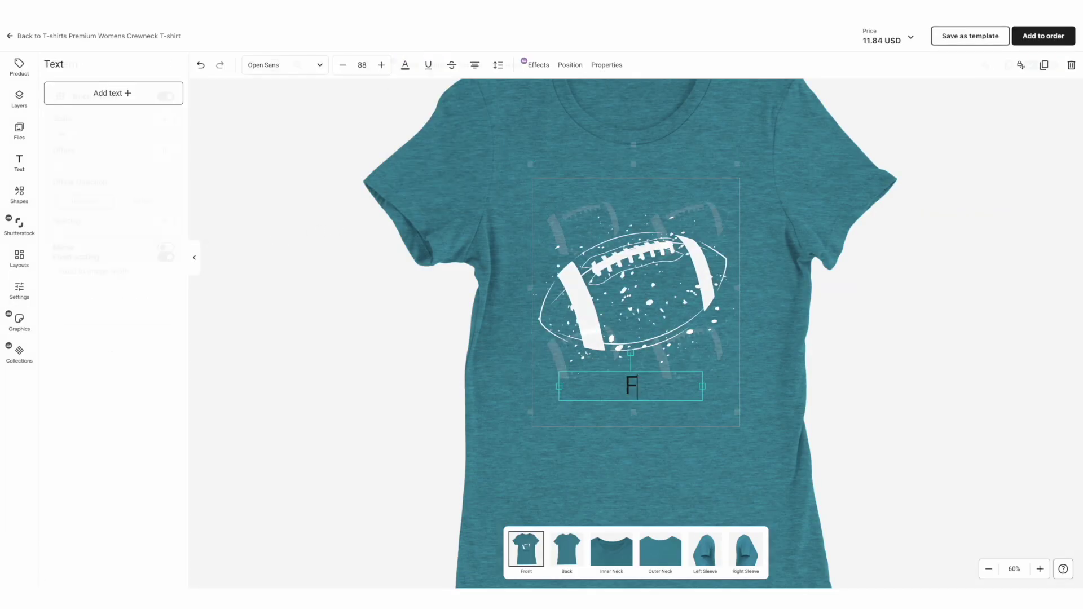
type("OOT")
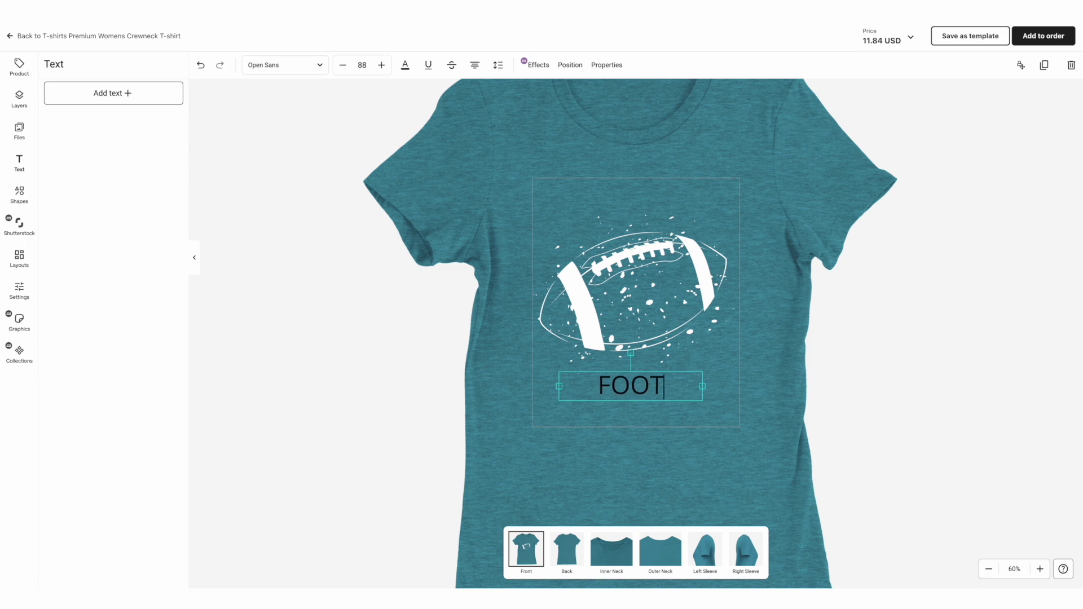
type("BALL")
key("Return")
type("MOM")
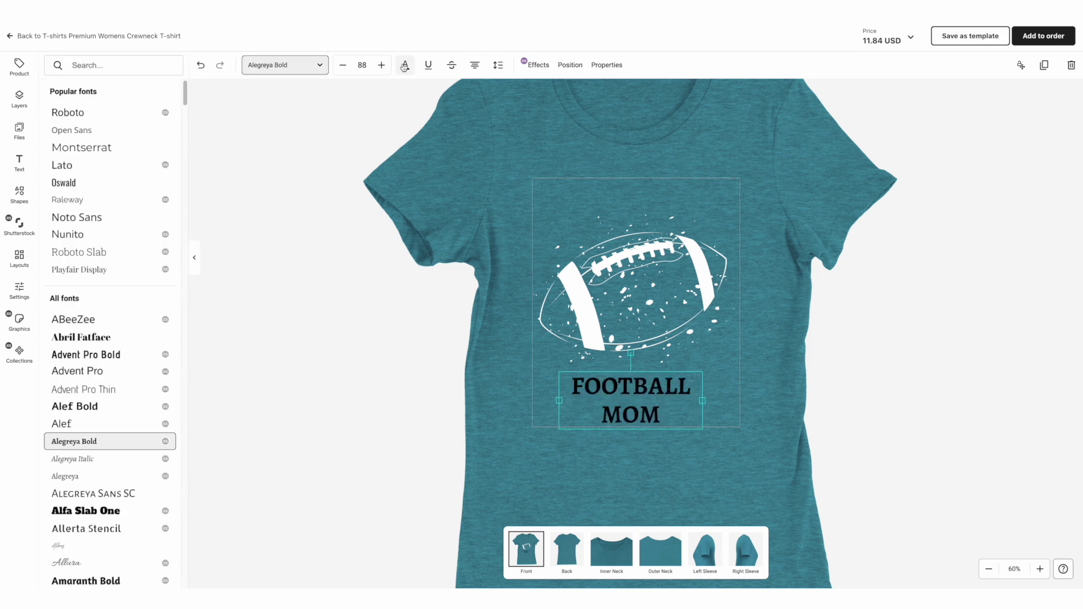
left_click(405, 66)
left_click(174, 76)
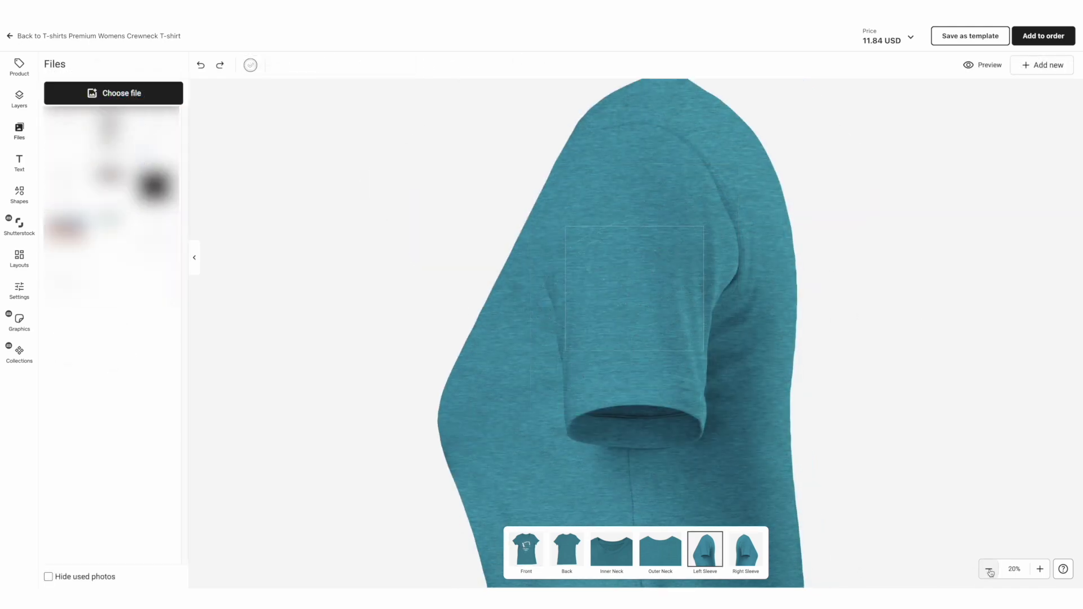
left_click(989, 570)
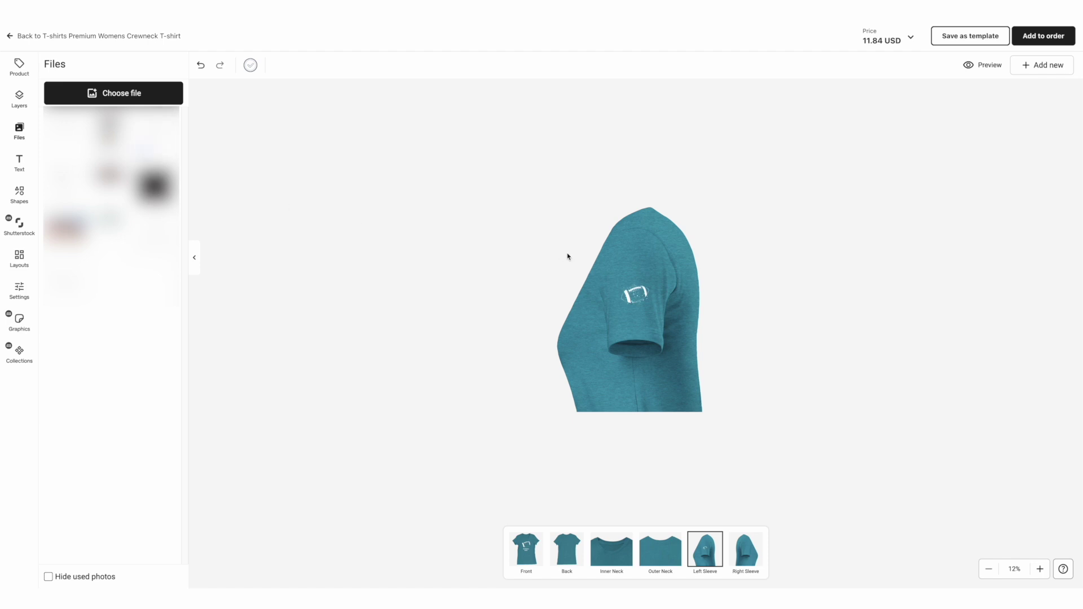
mouse_move(638, 305)
left_mouse_down()
mouse_move(621, 315)
mouse_move(627, 330)
mouse_move(629, 316)
left_mouse_up()
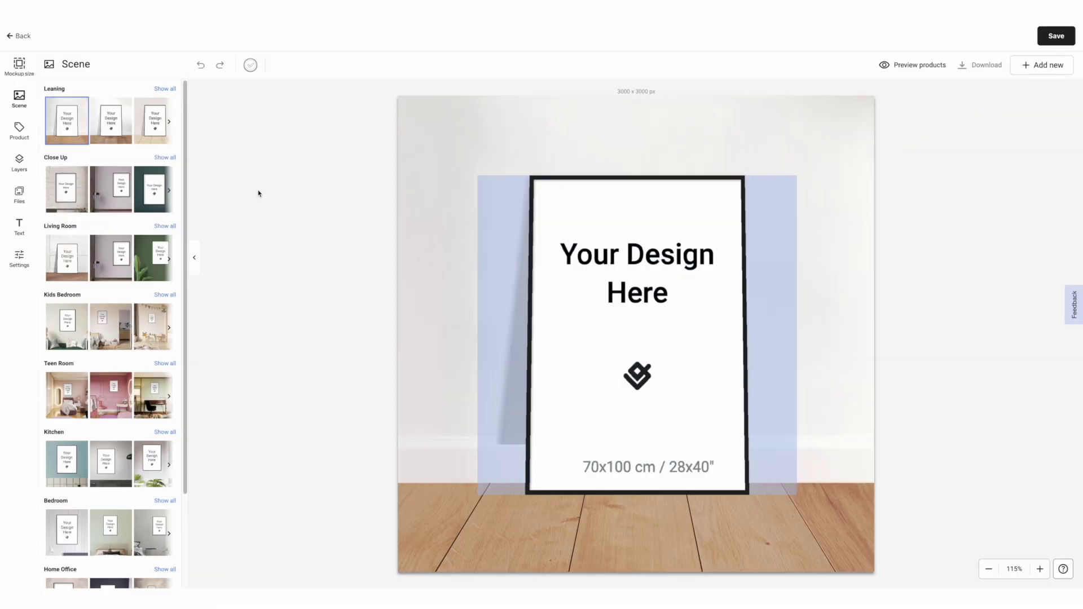
- Try the Kids Bedroom, Home Office and Teen Room scenes for the poster mockup
left_click(119, 315)
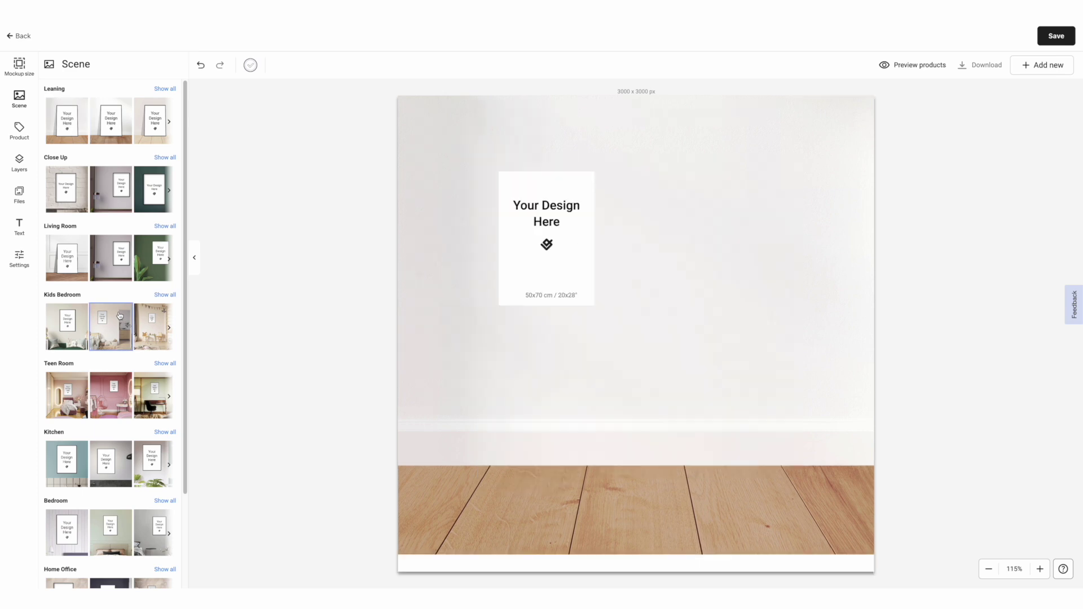
scroll(119, 315, "down", 3)
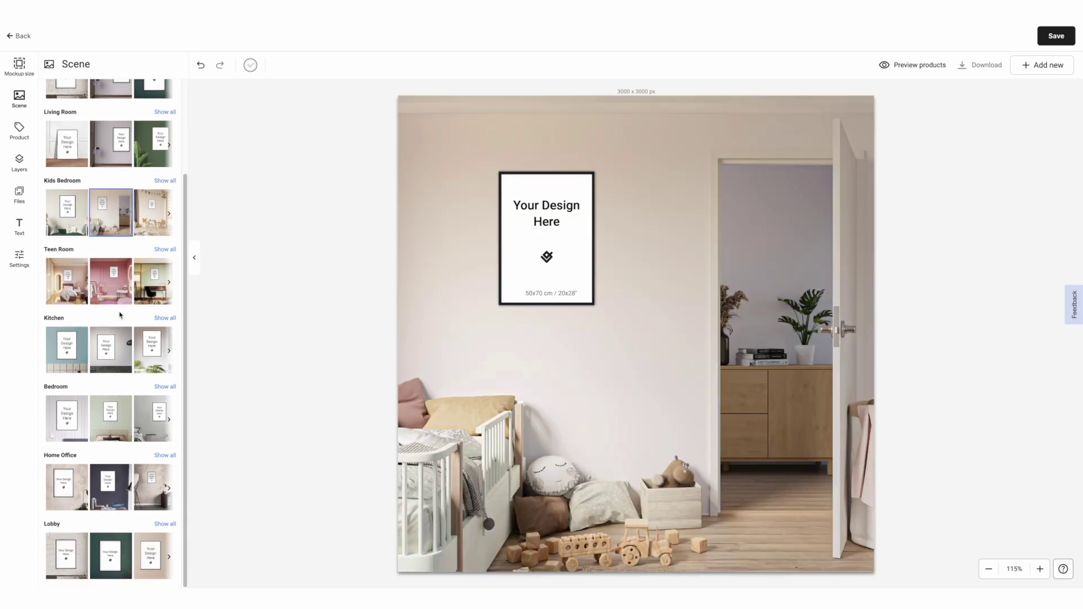
left_click(118, 477)
left_click(169, 283)
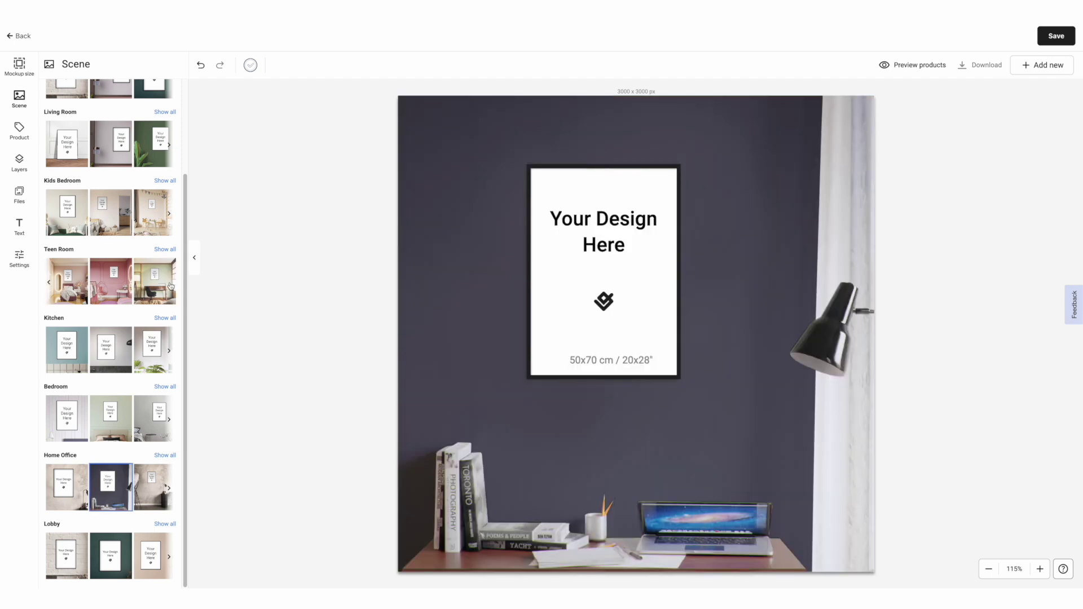
left_click(170, 286)
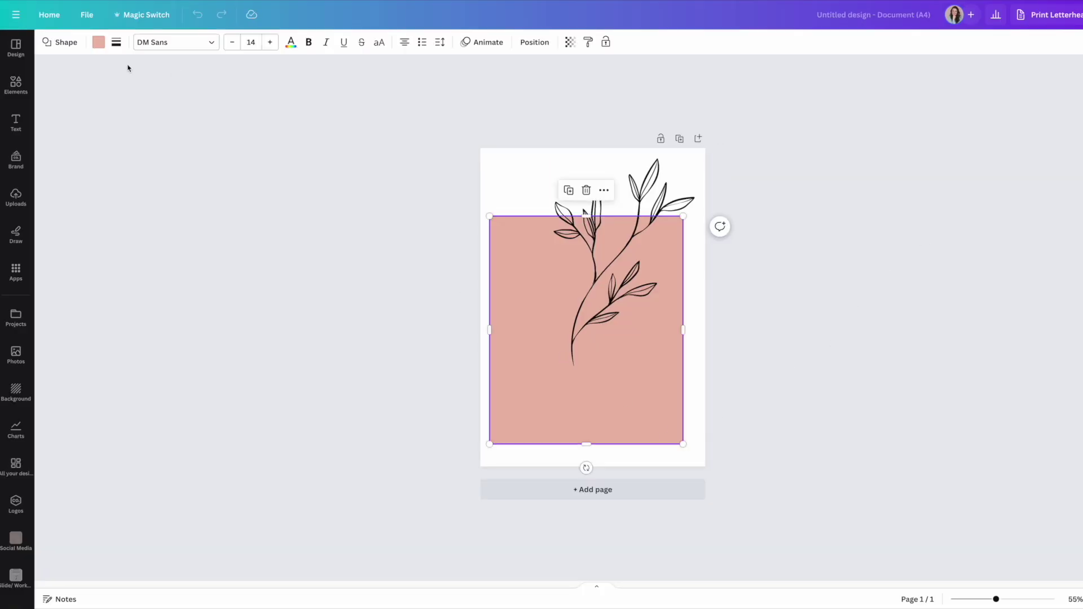
- Make the rectangle mauve and the leaves dark orange, then enlarge them and tilt to -15°
left_click(98, 42)
left_click(138, 183)
key("Tab")
left_click(166, 239)
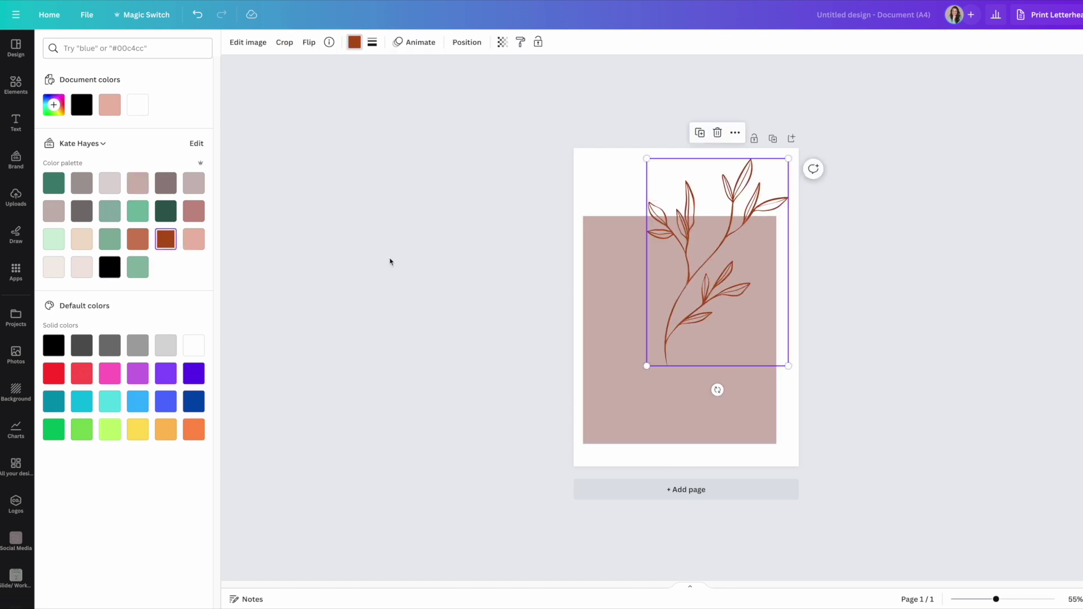
mouse_move(646, 366)
left_mouse_down()
mouse_move(607, 407)
mouse_move(636, 375)
left_mouse_up()
left_click_drag(704, 435, 747, 428)
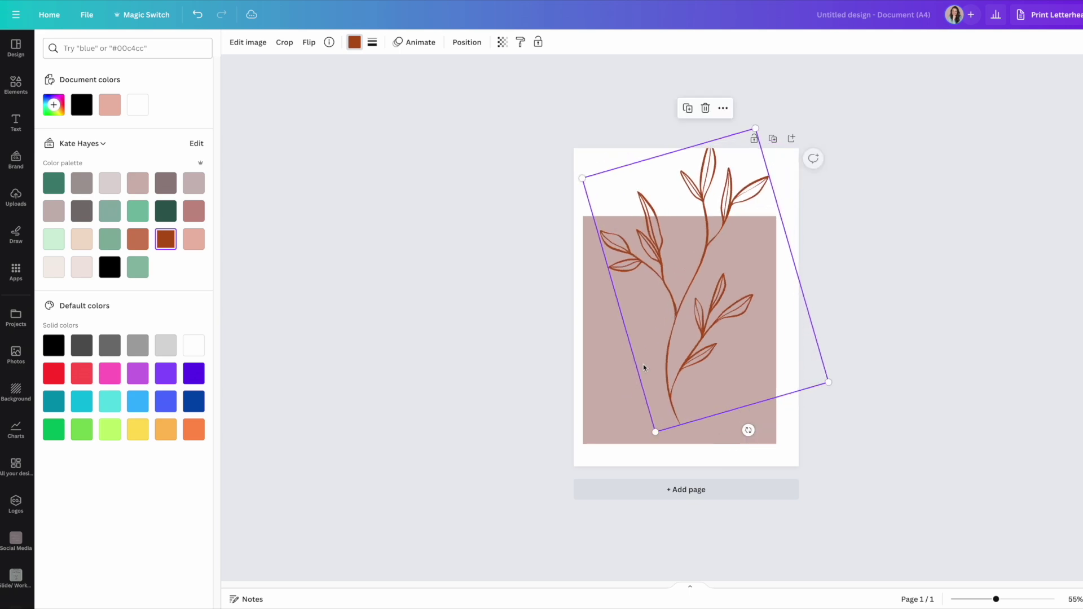
left_click_drag(701, 290, 715, 307)
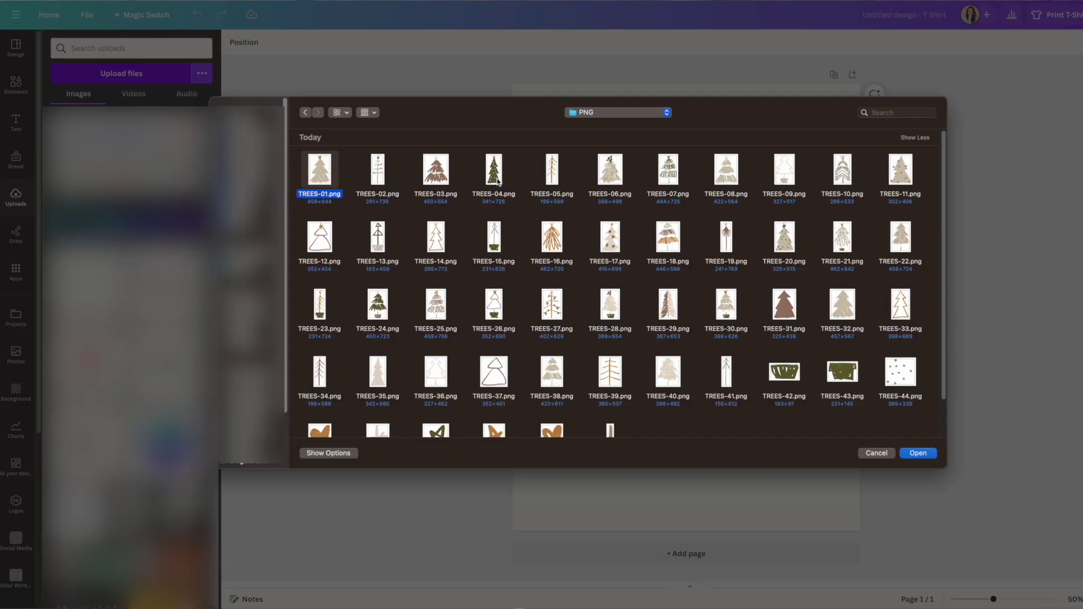
- Add TREES-04.png to the files selected for upload
left_click(496, 182, "super")
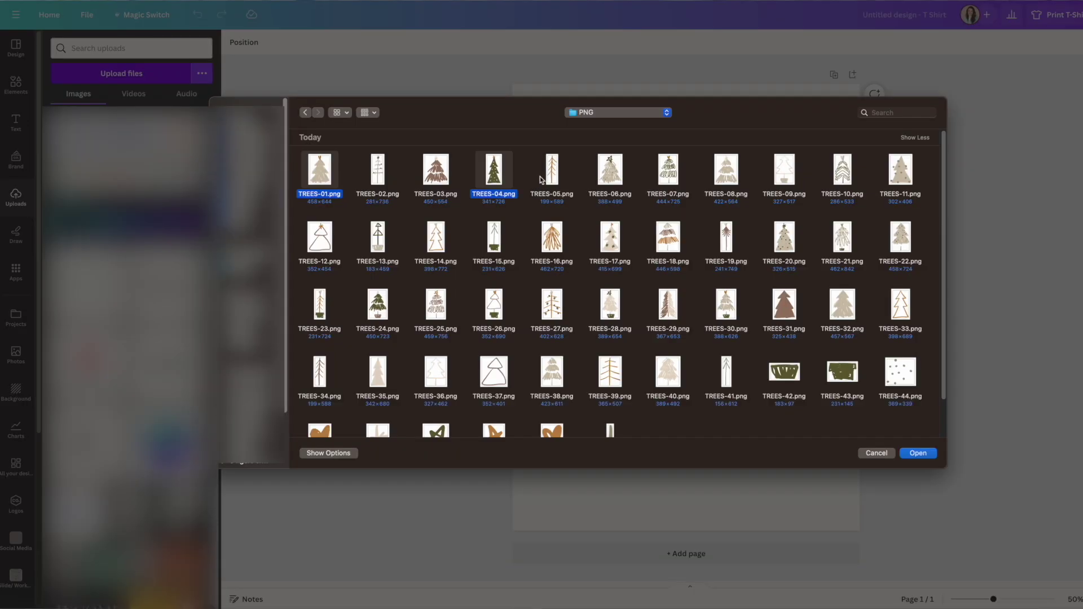
- Add TREES-05.png, resize the trees into a row, and group them all
left_click(554, 179, "super")
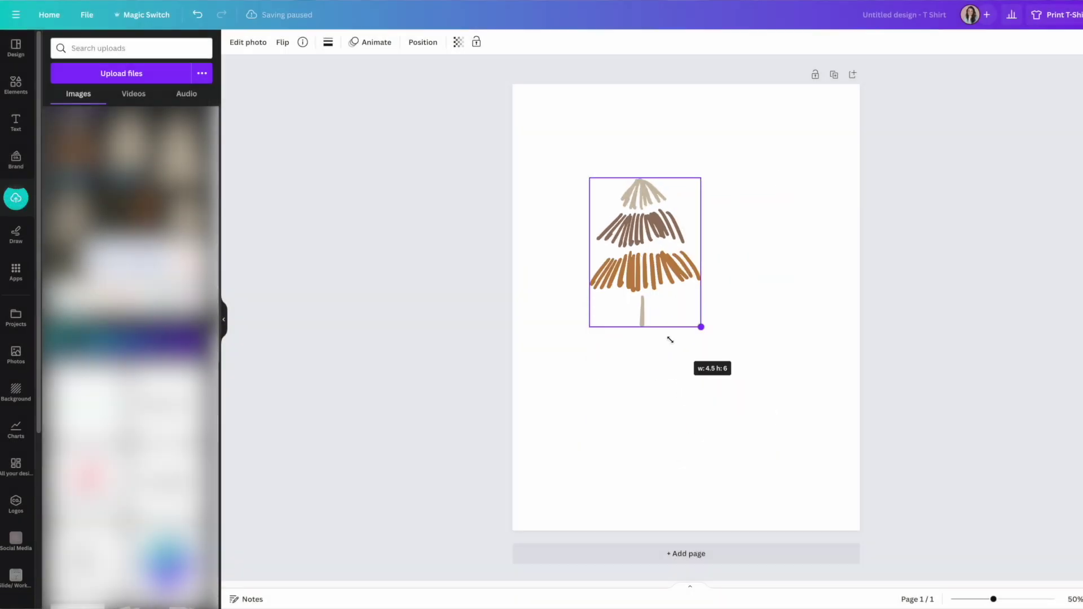
mouse_move(699, 324)
left_mouse_down()
mouse_move(753, 395)
mouse_move(730, 178)
mouse_move(711, 194)
left_mouse_up()
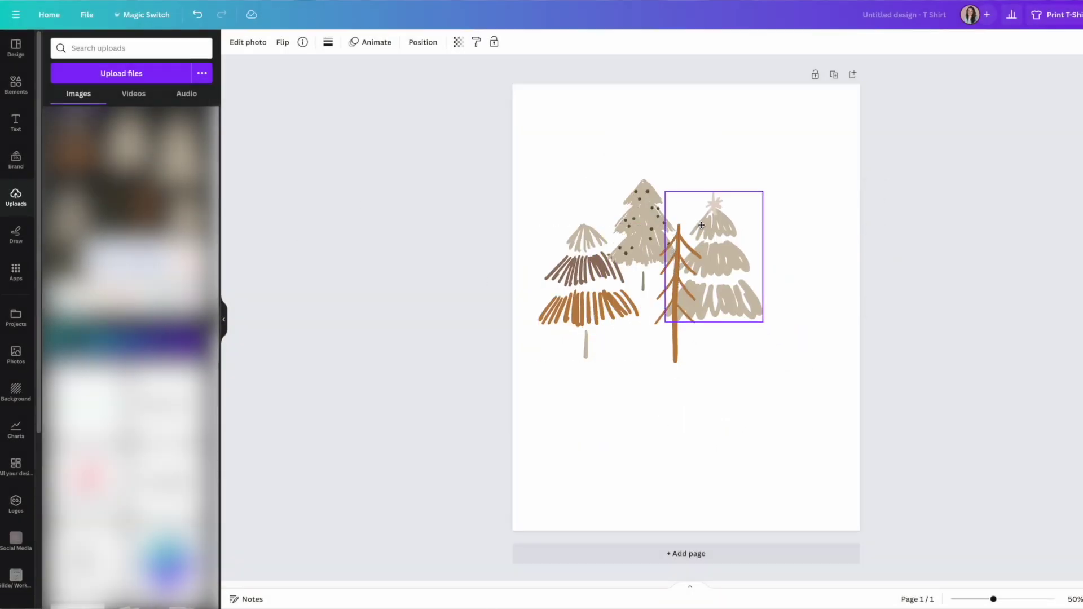
left_click_drag(717, 466, 762, 316)
mouse_move(637, 333)
left_mouse_down()
mouse_move(728, 248)
mouse_move(745, 327)
mouse_move(812, 248)
left_mouse_up()
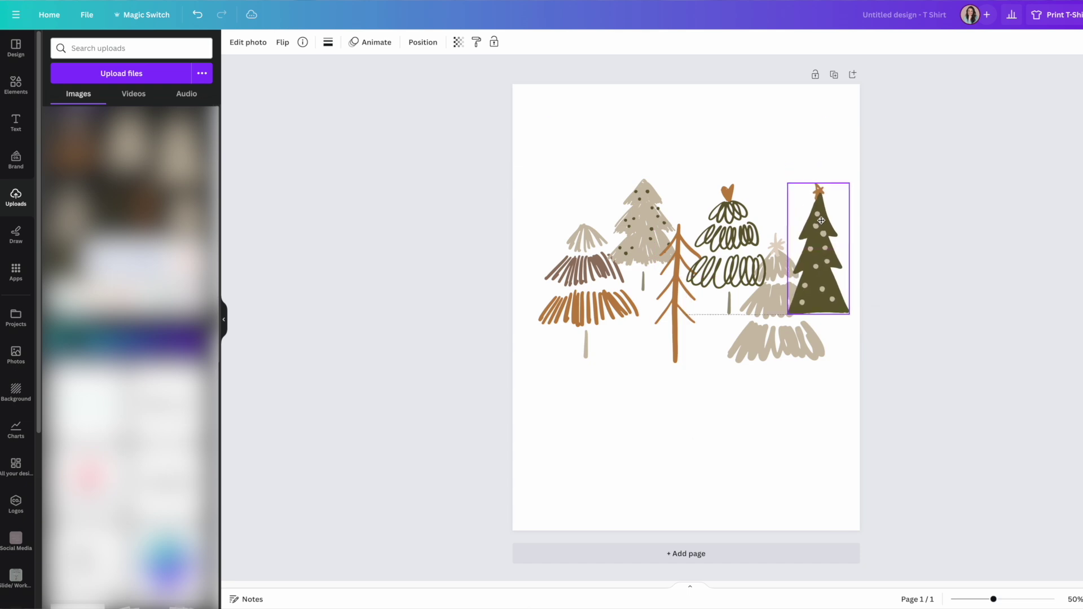
left_click(423, 41)
key("ctrl+a")
key("ctrl+g")
left_click_drag(790, 312, 798, 325)
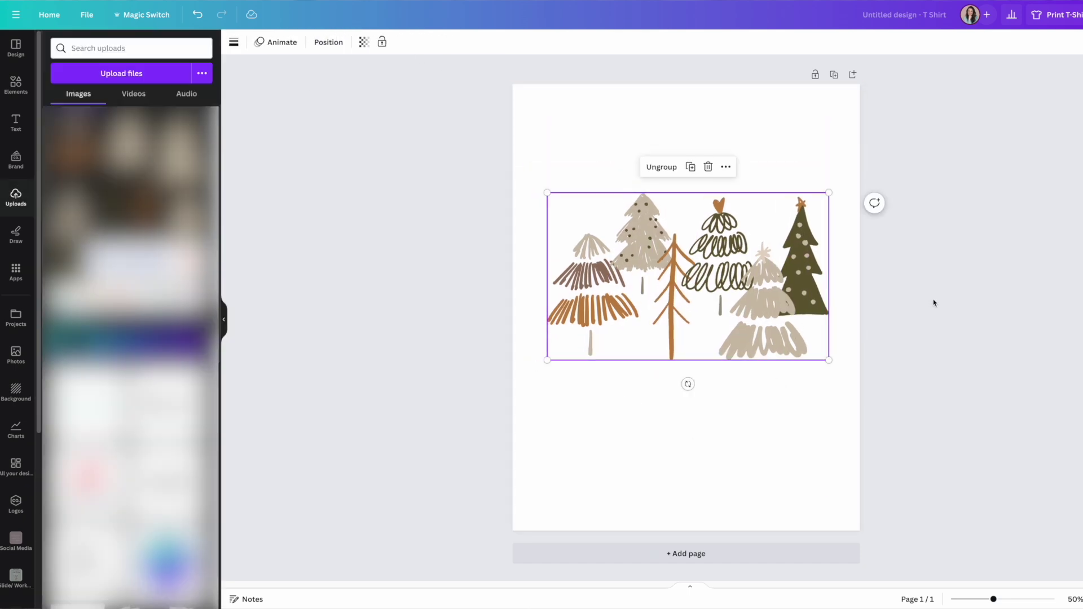
- Download the grouped tree design as a transparent-background PNG
left_click(1081, 14)
left_click(884, 436)
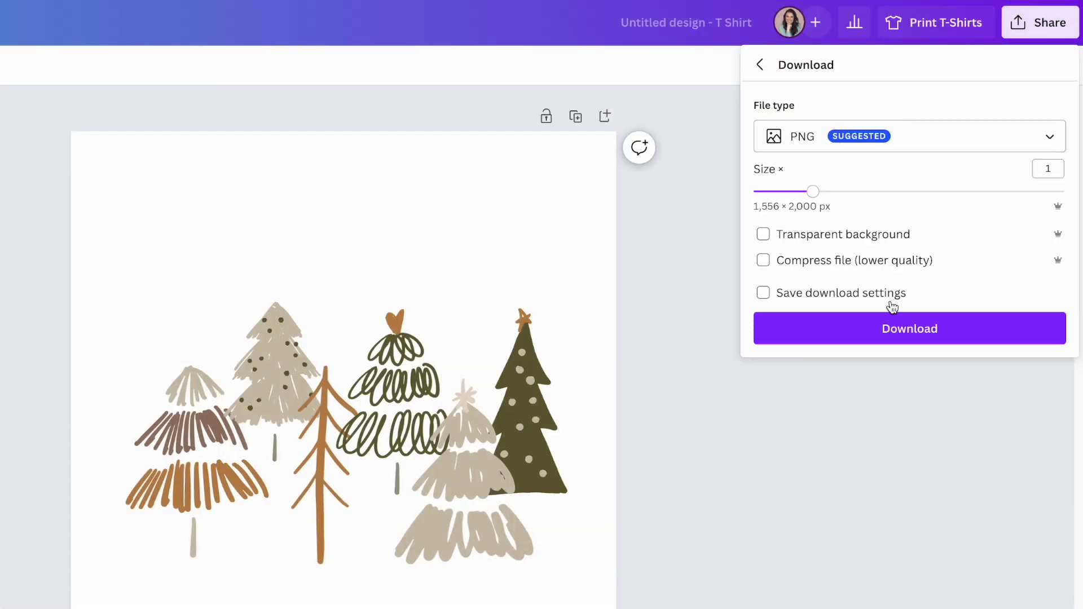
left_click(765, 235)
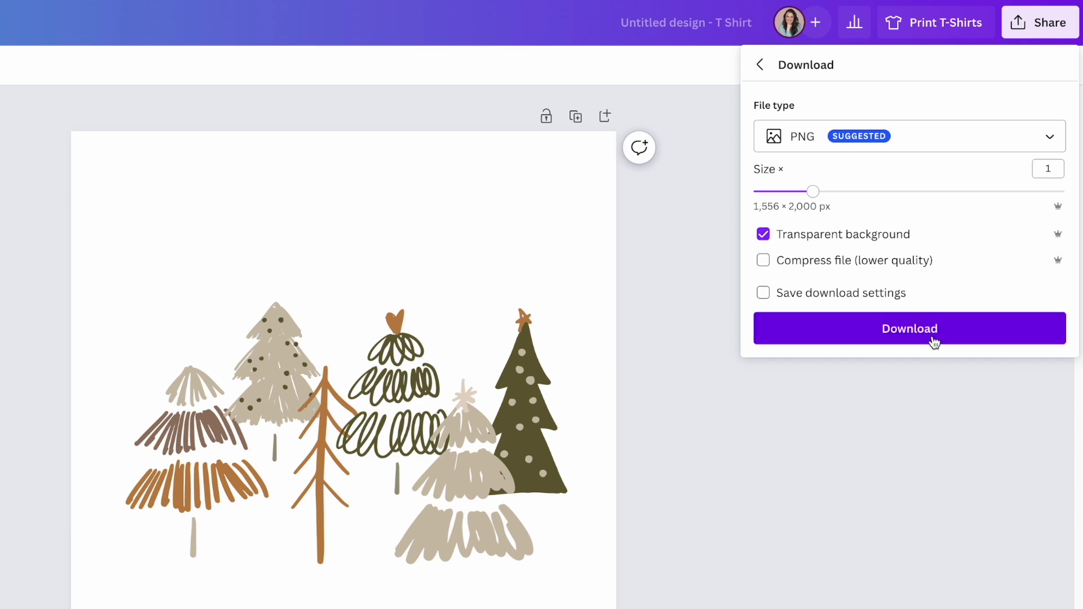
left_click(931, 336)
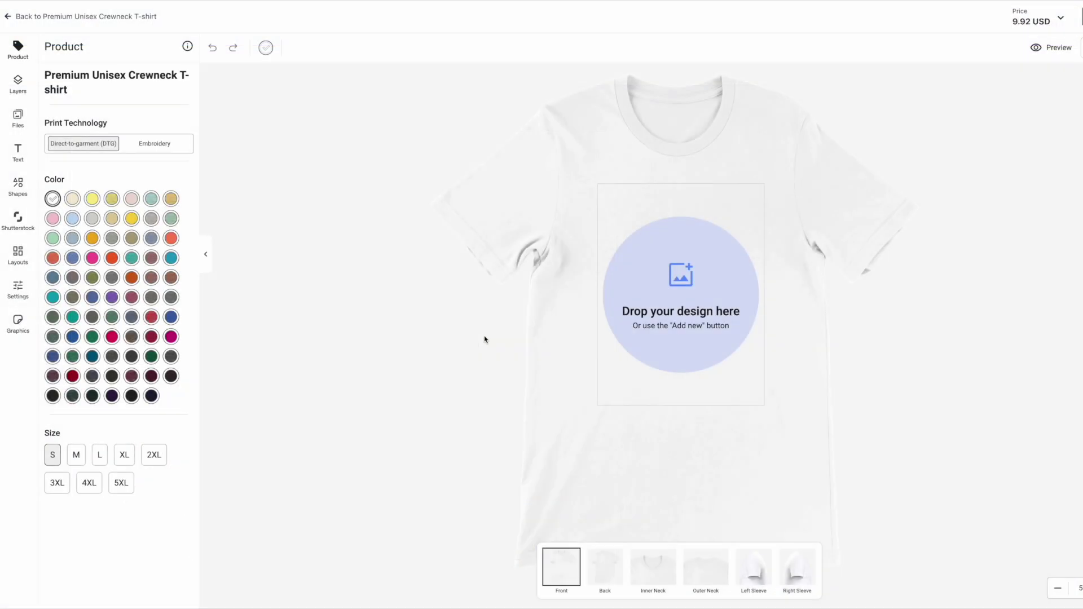
left_click(660, 311)
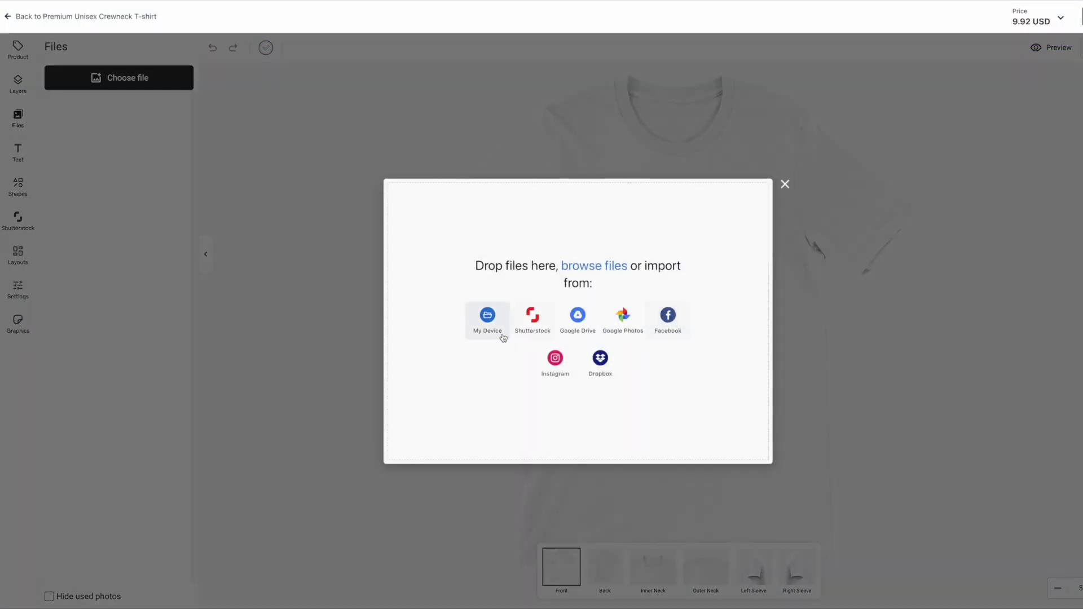
- Upload Untitled design (32).png from this computer and enlarge it on the shirt front
left_click(490, 321)
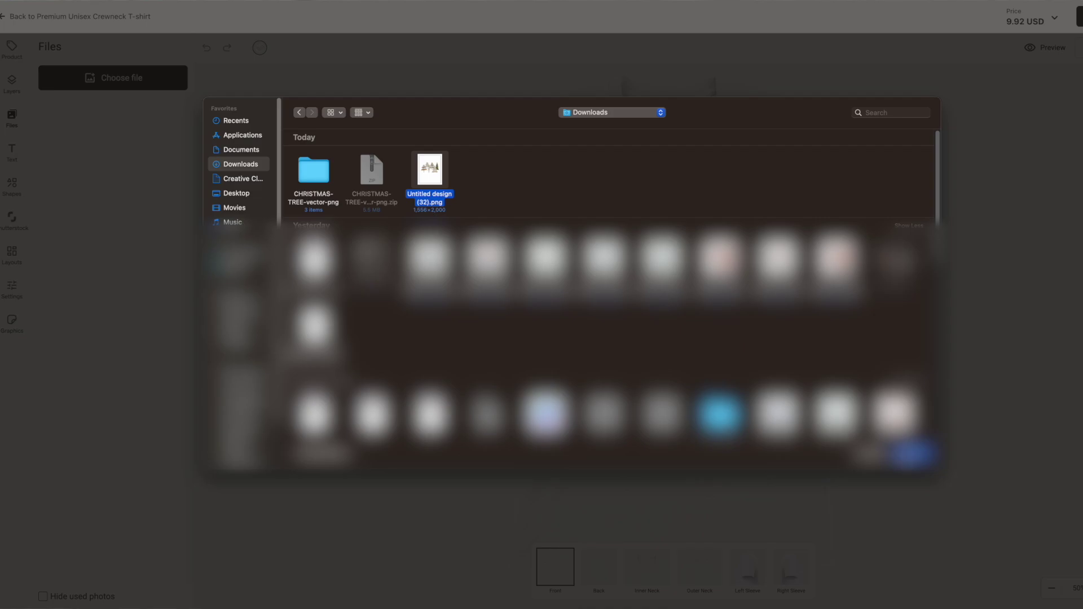
key("Return")
left_click_drag(741, 382, 710, 329)
left_click_drag(721, 365, 715, 359)
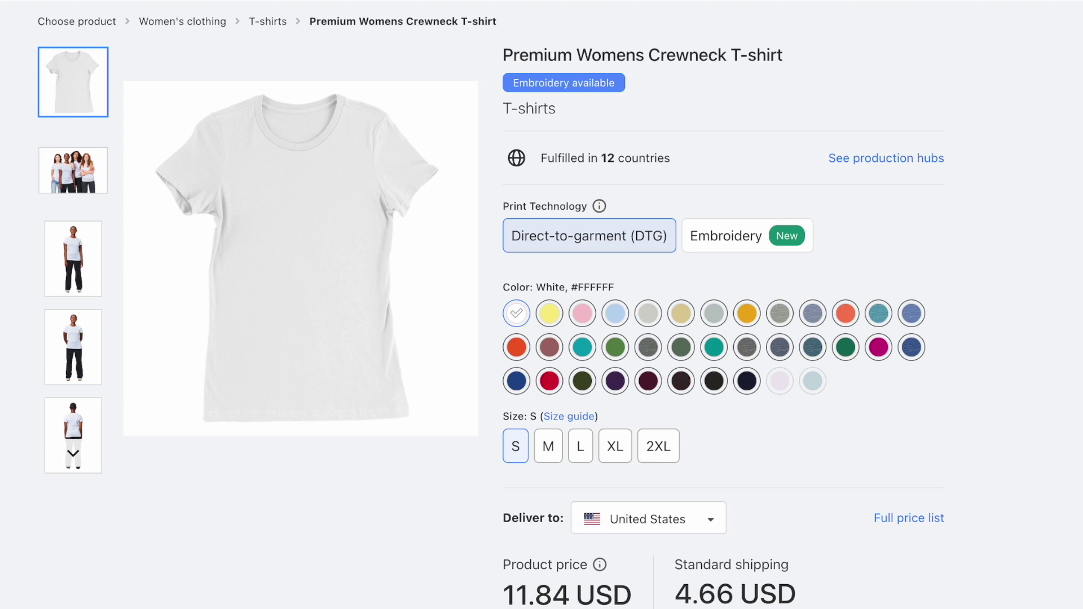
- Show the tee's file specifications table with its 10 x 12'' front and back print areas
scroll(623, 449, "down", 7)
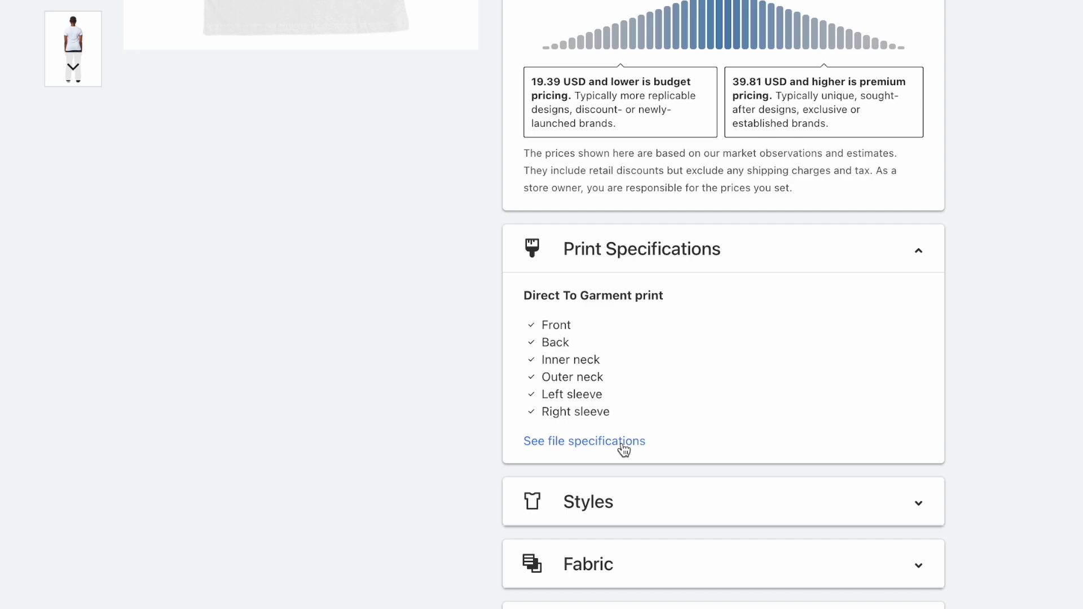
left_click(623, 446)
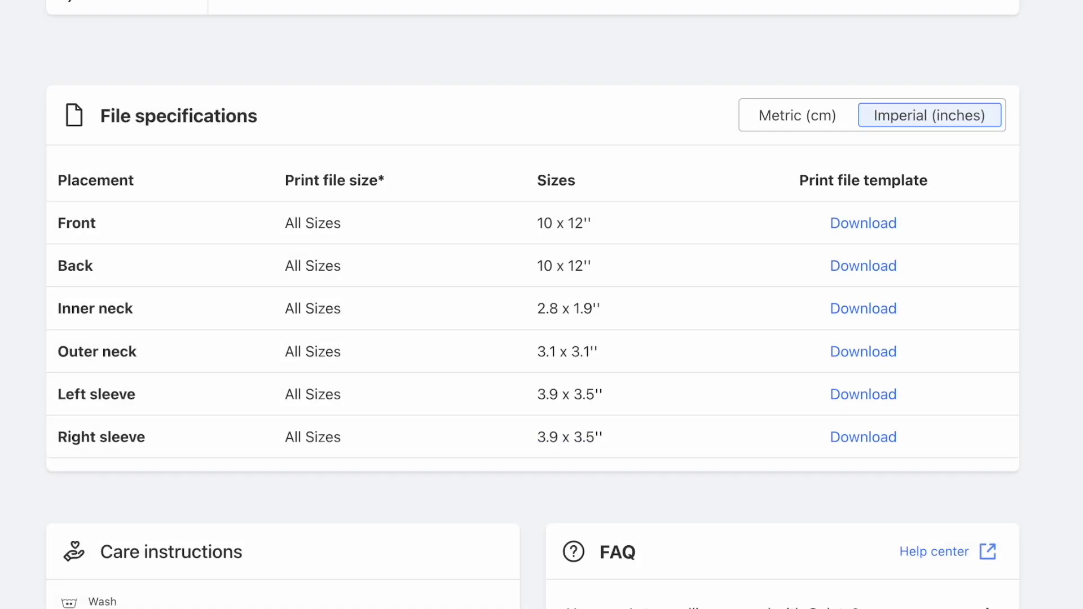